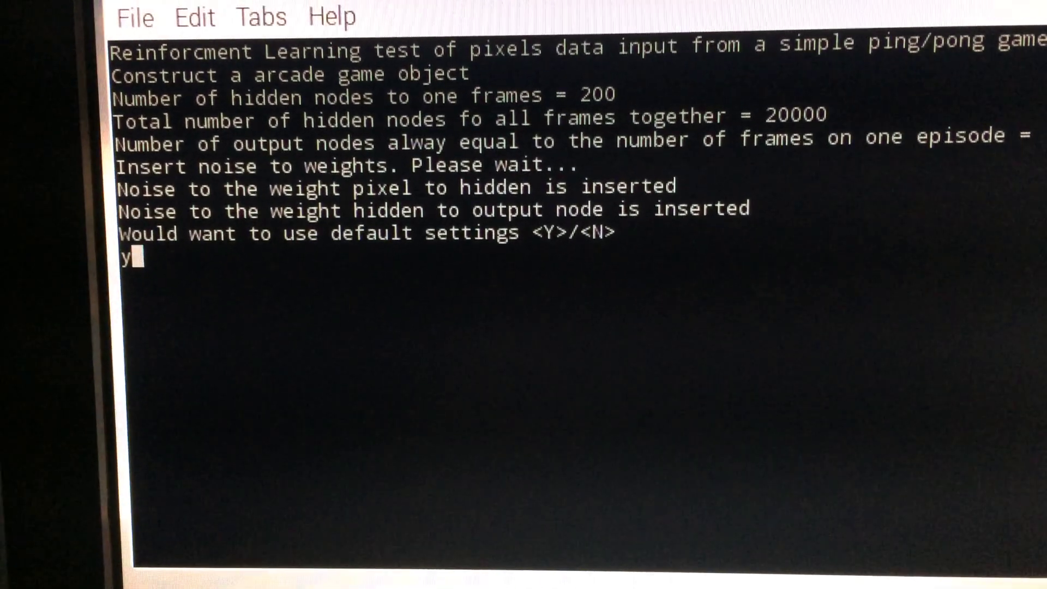
text(y)
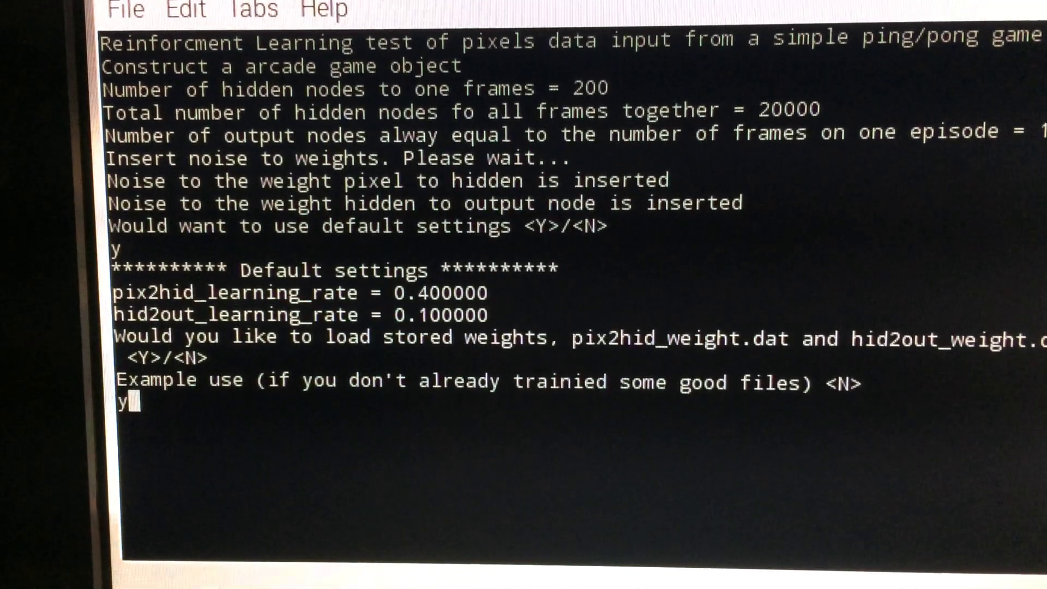
key(Return)
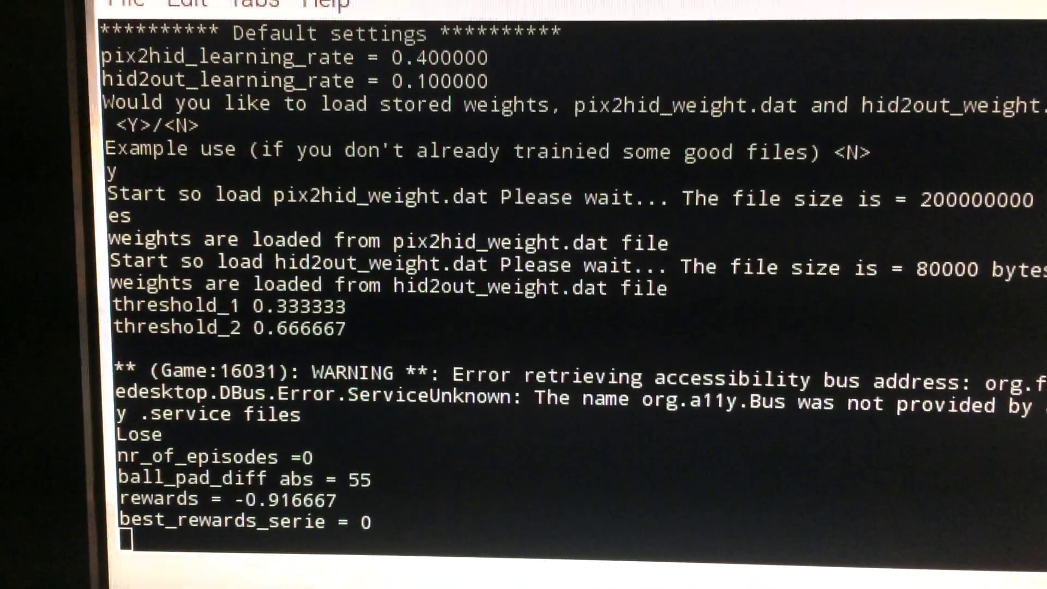
Move the Game window to the right side of the terminal, beside the episode log.
mouse_move(850, 447)
mouse_down()
mouse_move(786, 231)
mouse_move(612, 214)
mouse_up()
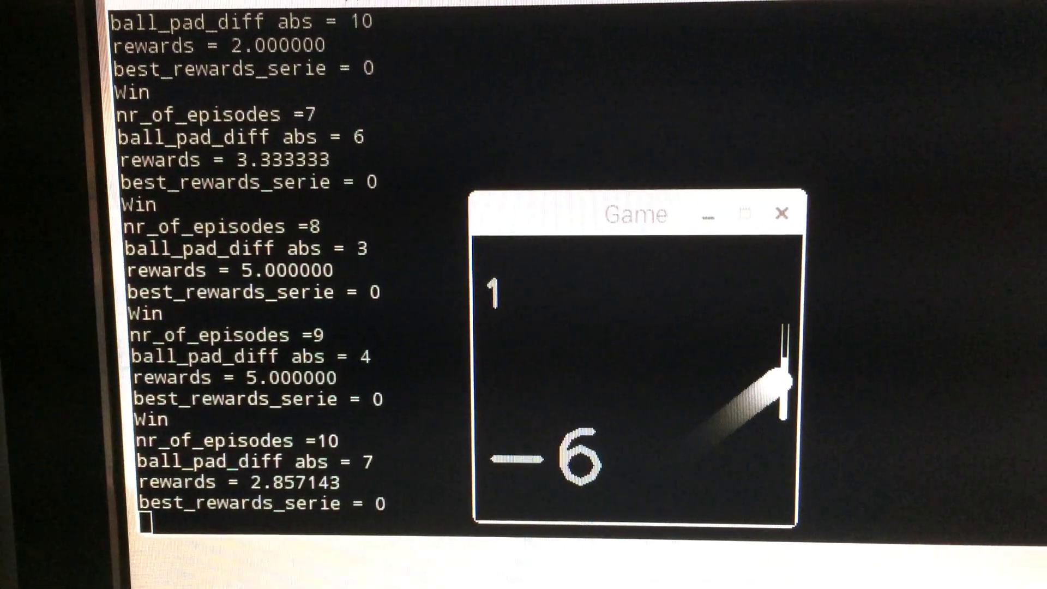
Move the small blue-titled preview window up beside the Game window's lower right edge.
mouse_move(439, 564)
mouse_down()
mouse_move(423, 358)
mouse_move(438, 394)
mouse_up()
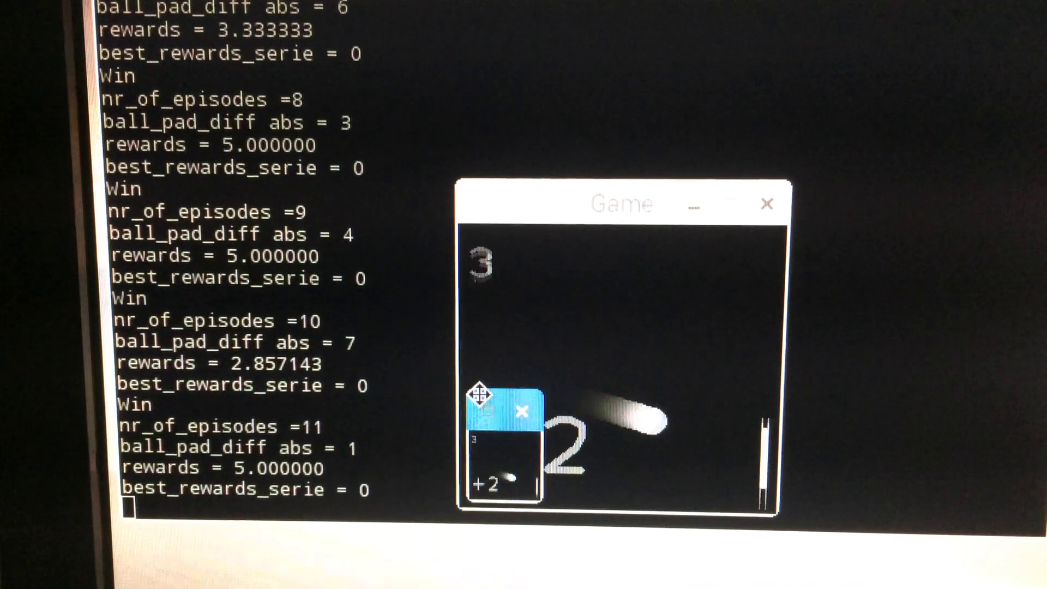
mouse_move(438, 394)
mouse_down()
mouse_move(394, 402)
mouse_move(815, 389)
mouse_up()
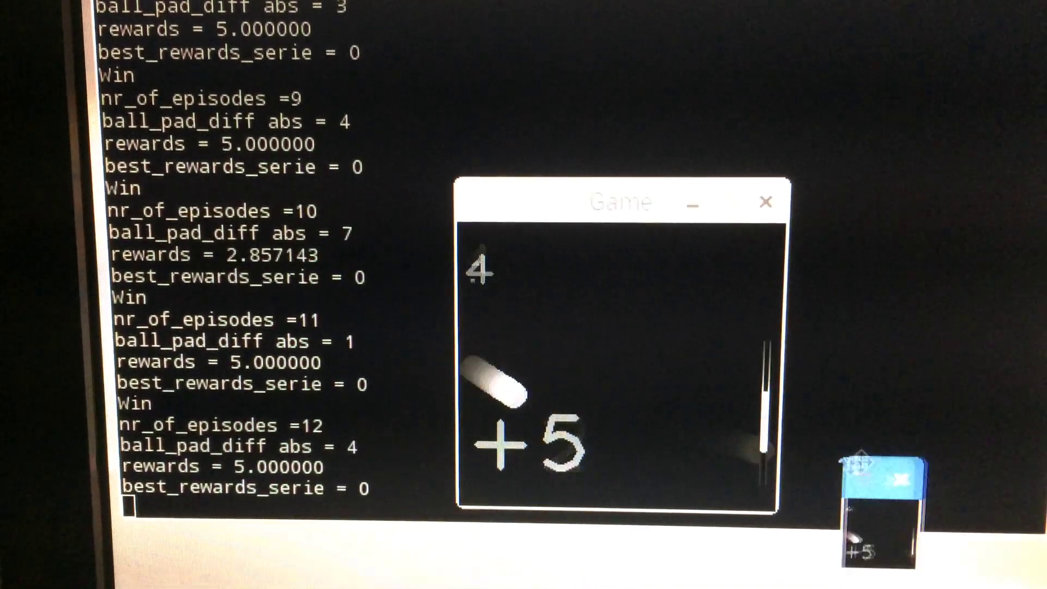